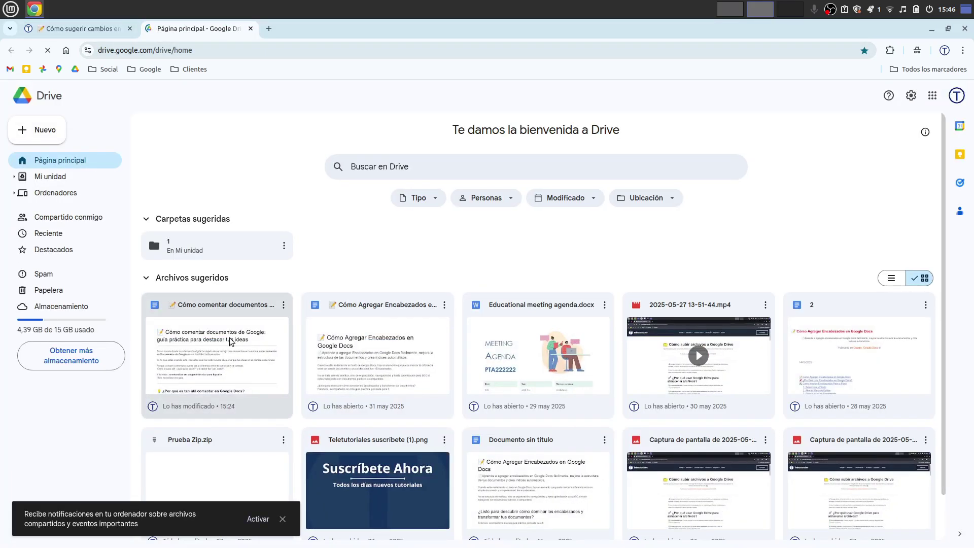
Open the document "Cómo comentar documentos de Google: guía práctica para destacar tus ideas" from the suggested files.
left_click(233, 341)
key("Return")
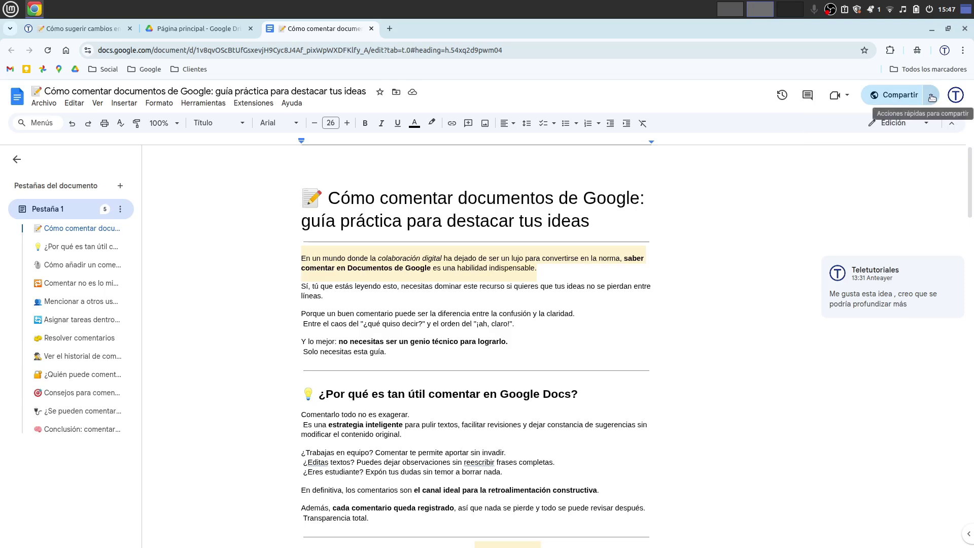
Examine the document's sharing settings and the roles available to anyone with the link, and close them without changes.
left_click(910, 94)
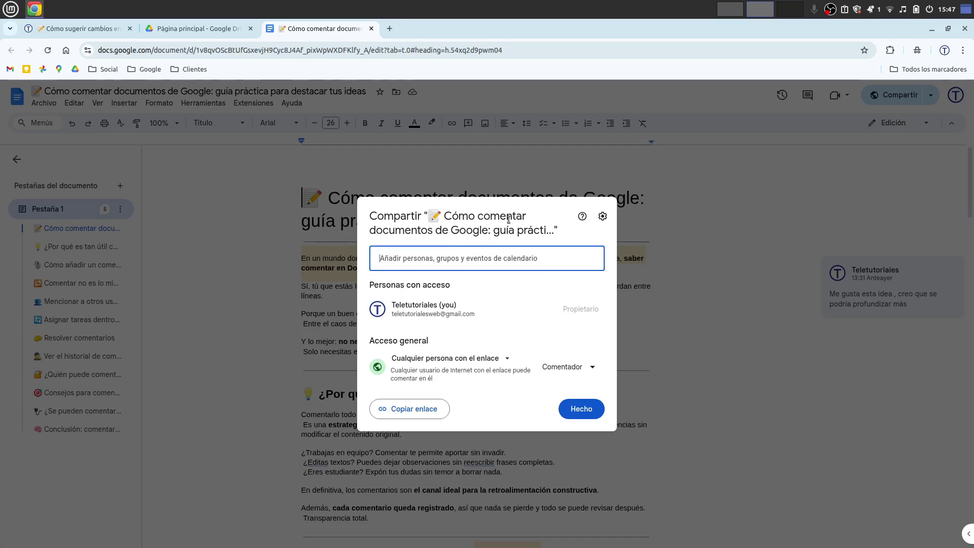
key("Escape")
left_click(895, 94)
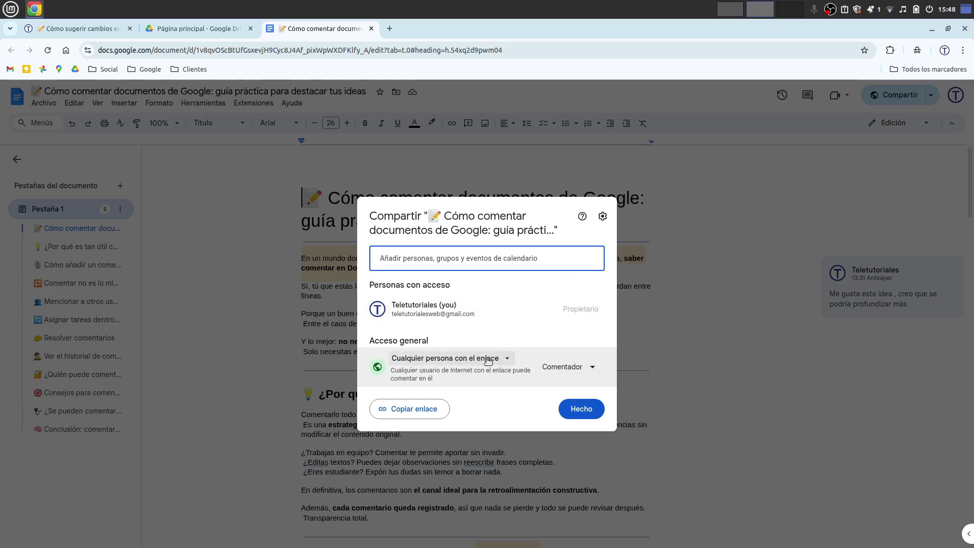
left_click(575, 372)
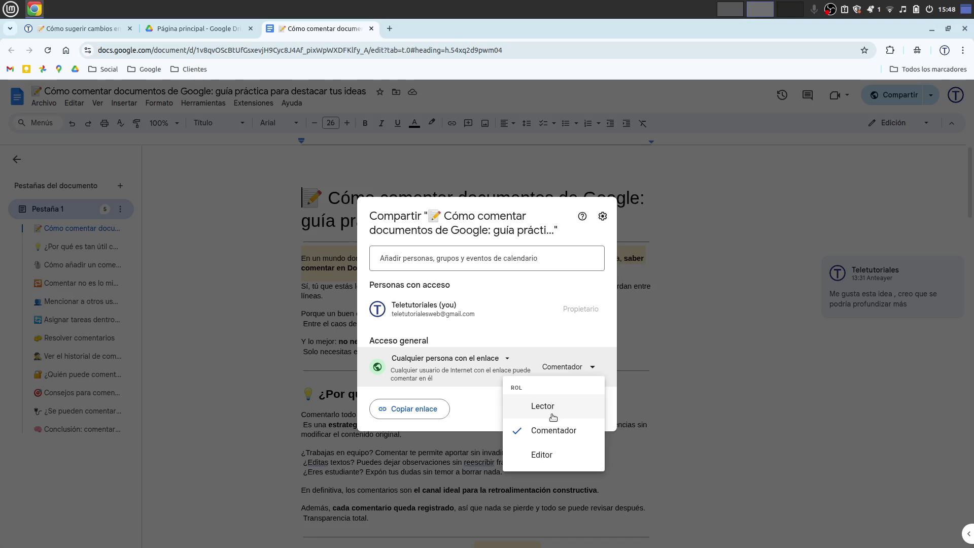
left_click(682, 331)
left_click(681, 331)
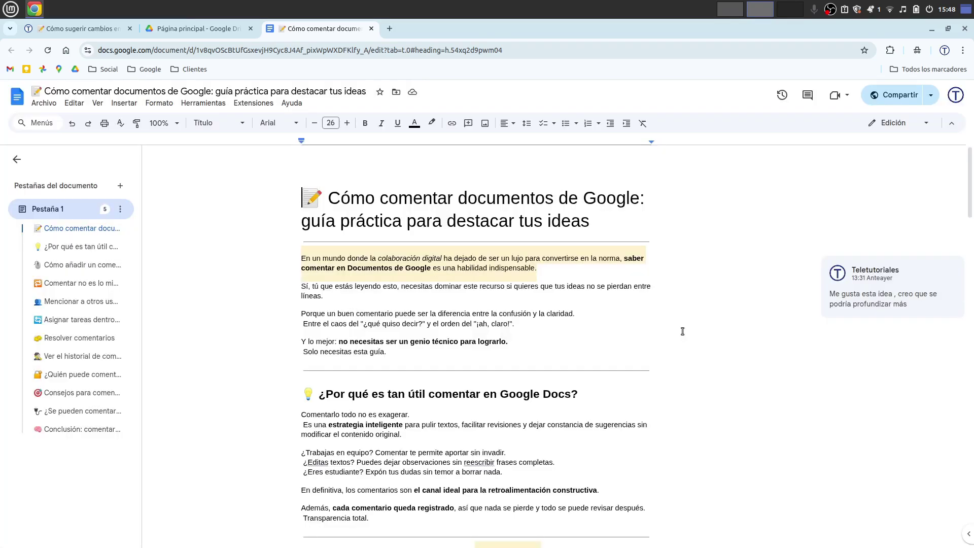
Switch the document from editing to suggesting mode (Sugerencias).
left_click(906, 124)
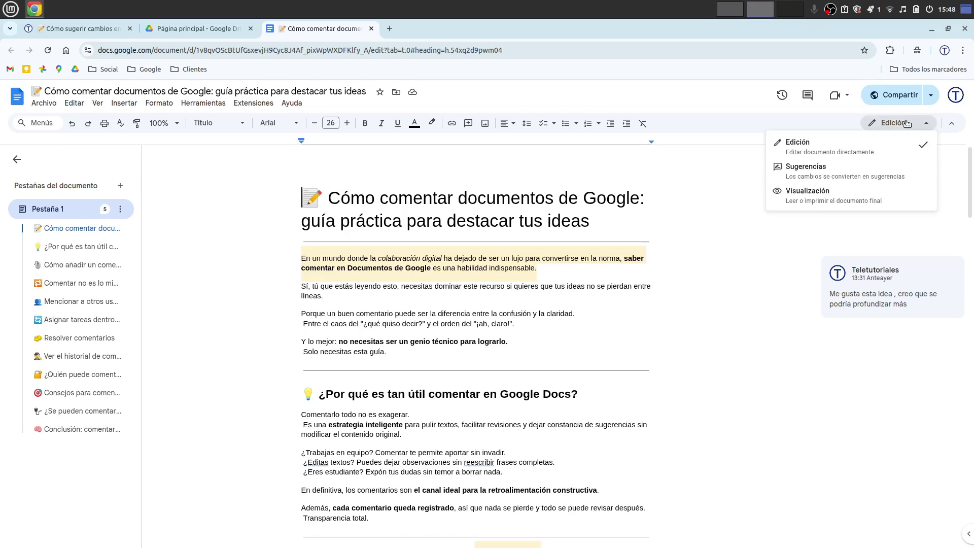
left_click(837, 175)
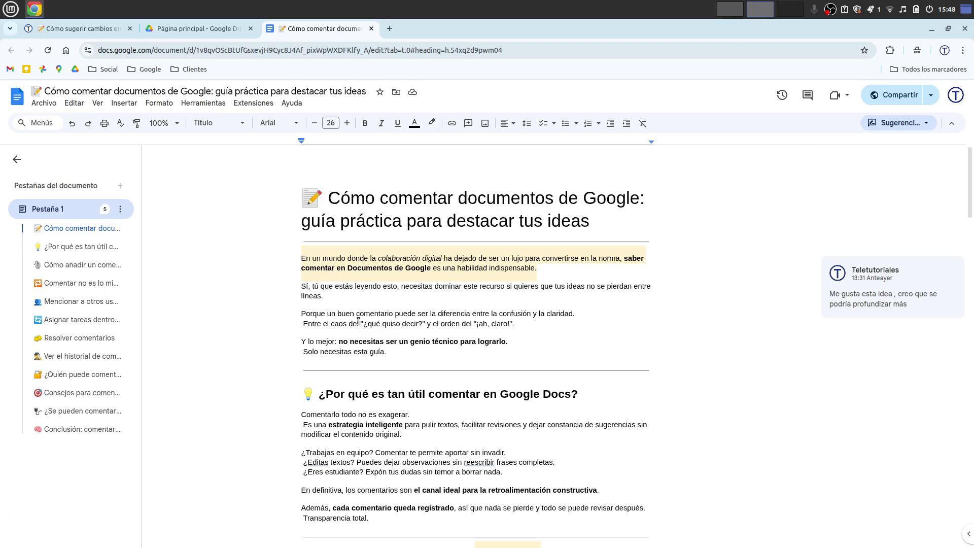
mouse_move(864, 308)
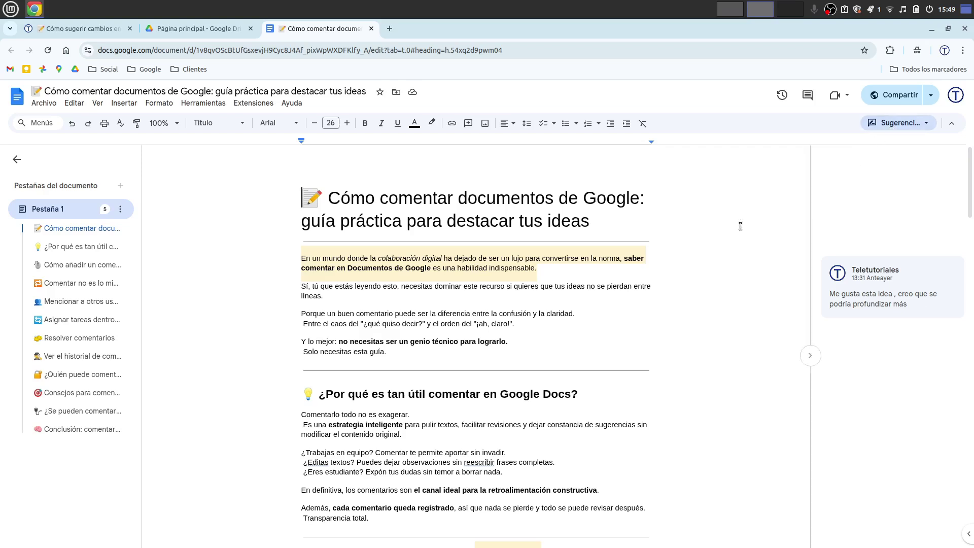
Suggest placeholder text "ffffffff" after the heading "¿Por qué es tan útil comentar en Google Docs?" and replace it with a copy of the heading text.
left_click(602, 397)
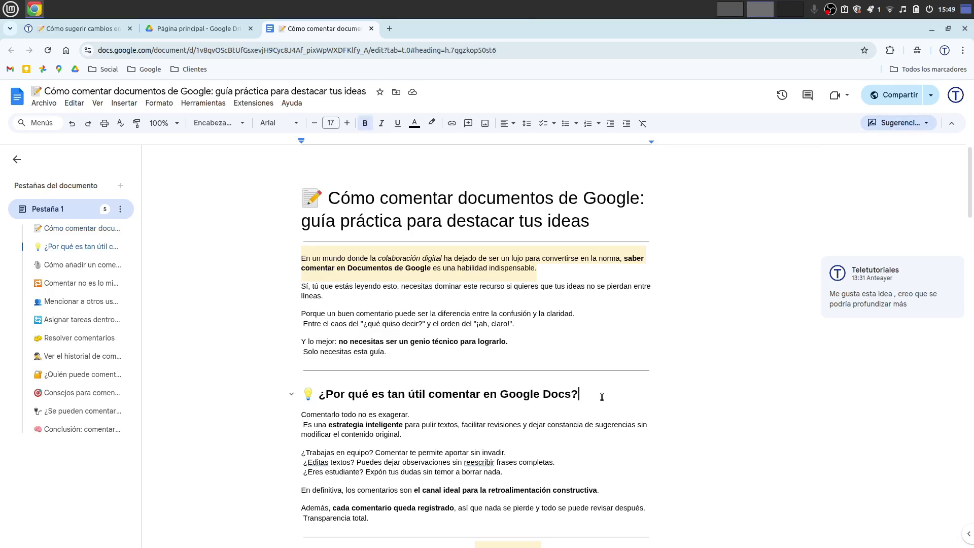
type("ffffffff")
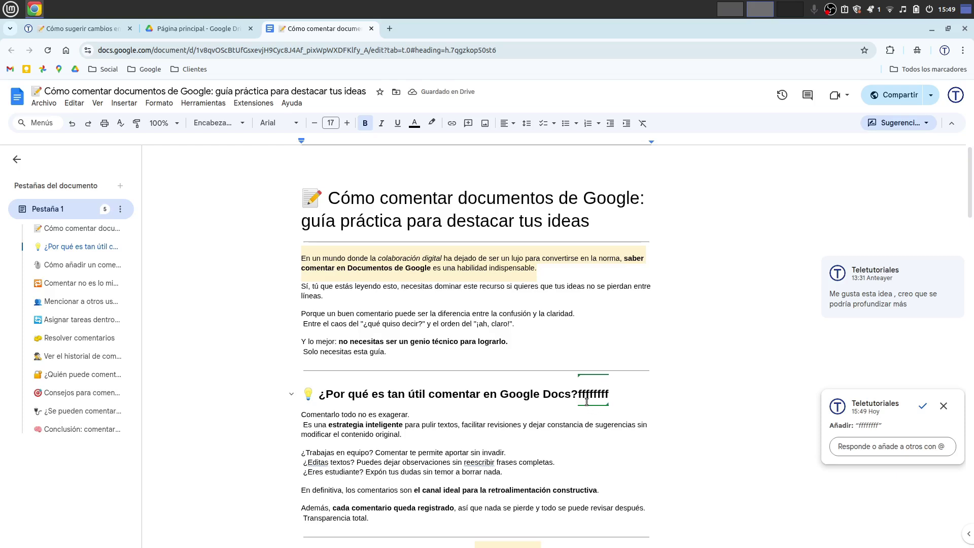
left_click_drag(578, 396, 318, 403)
key("ctrl+c")
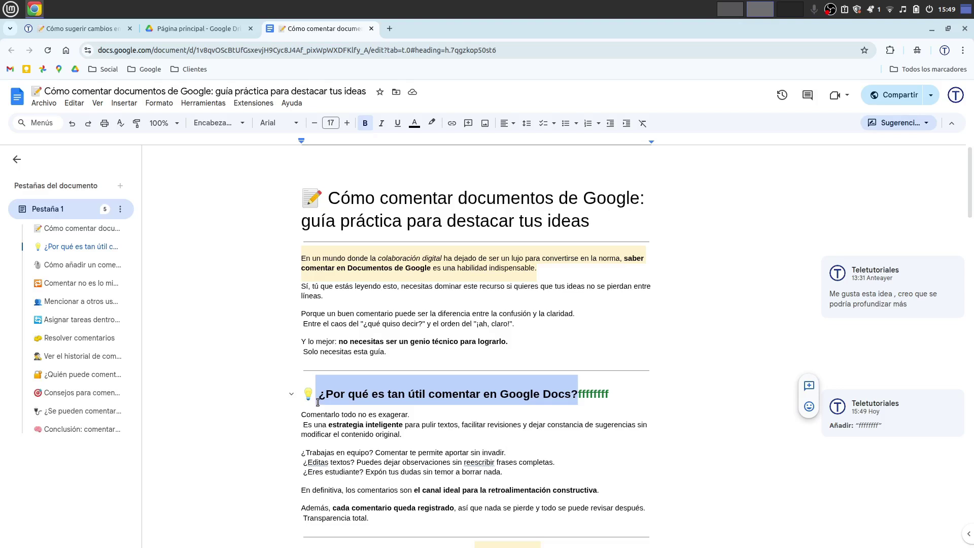
triple_click(584, 396)
double_click(585, 397)
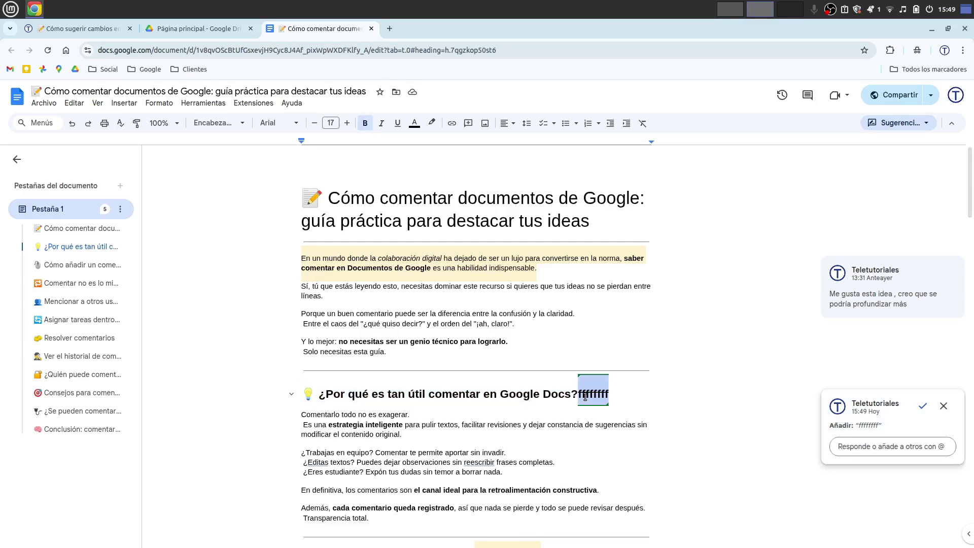
key("ctrl+v")
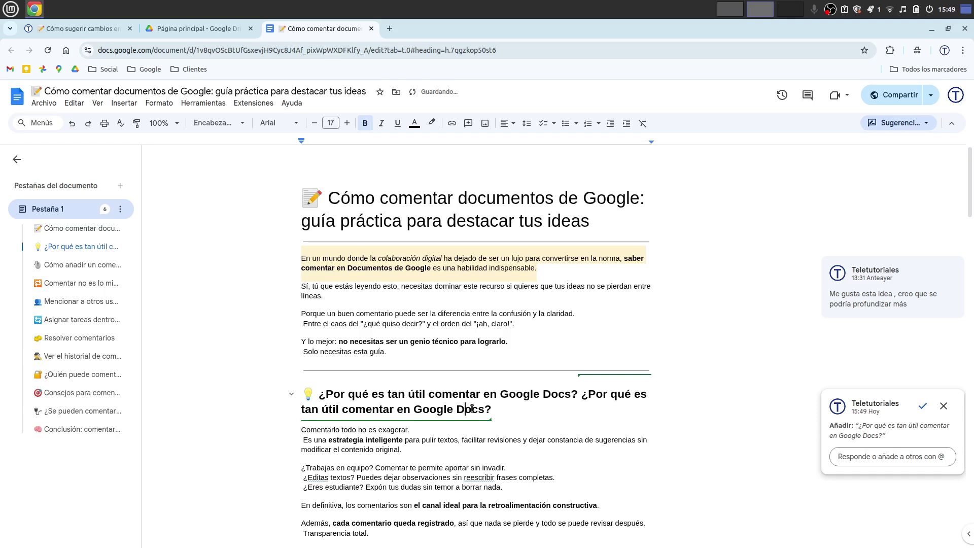
Reword the suggested heading copy so it ends with "Documentos de Google?" instead of "Google Docs?".
double_click(472, 409)
key("BackSpace")
type("Docum")
type("entos de")
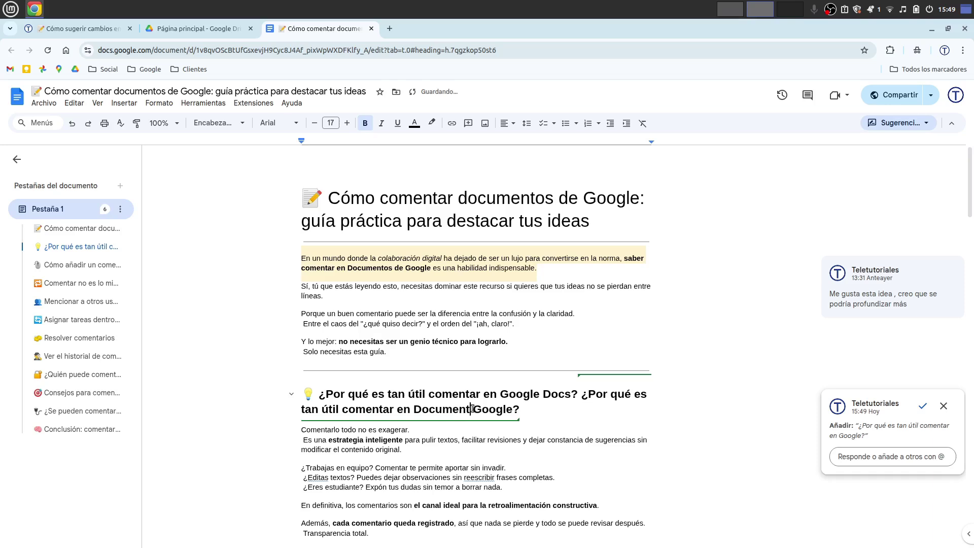
key("BackSpace")
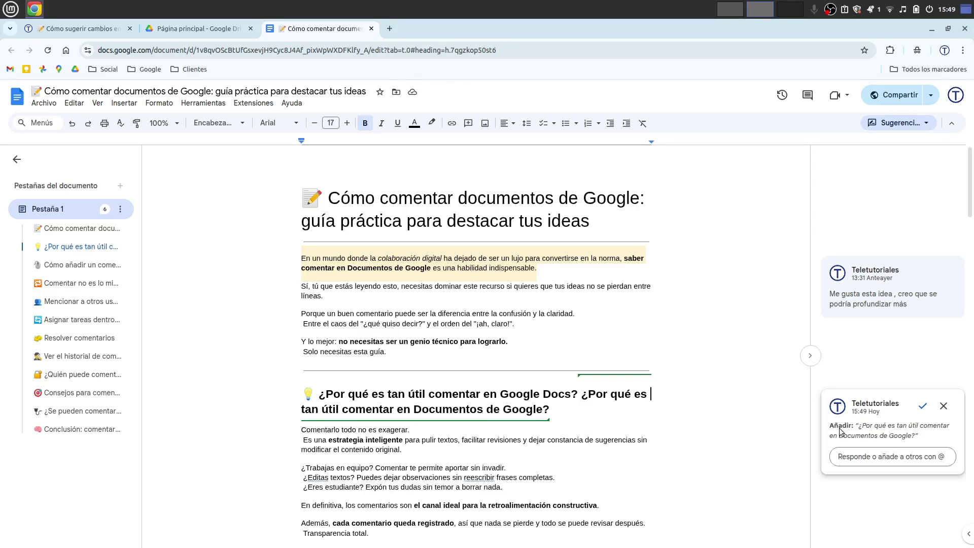
Accept the suggested heading addition after trying its rejection and undoing that.
left_click(943, 406)
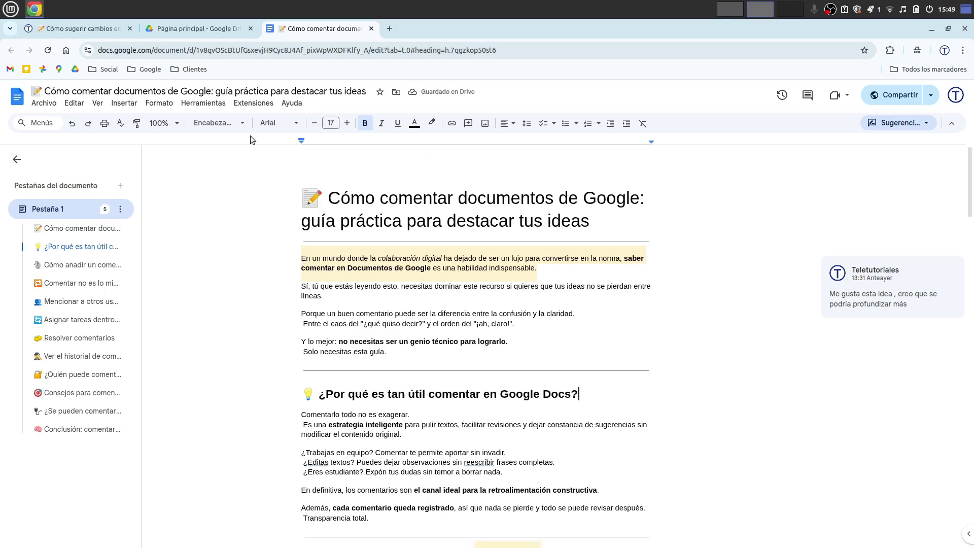
left_click(72, 123)
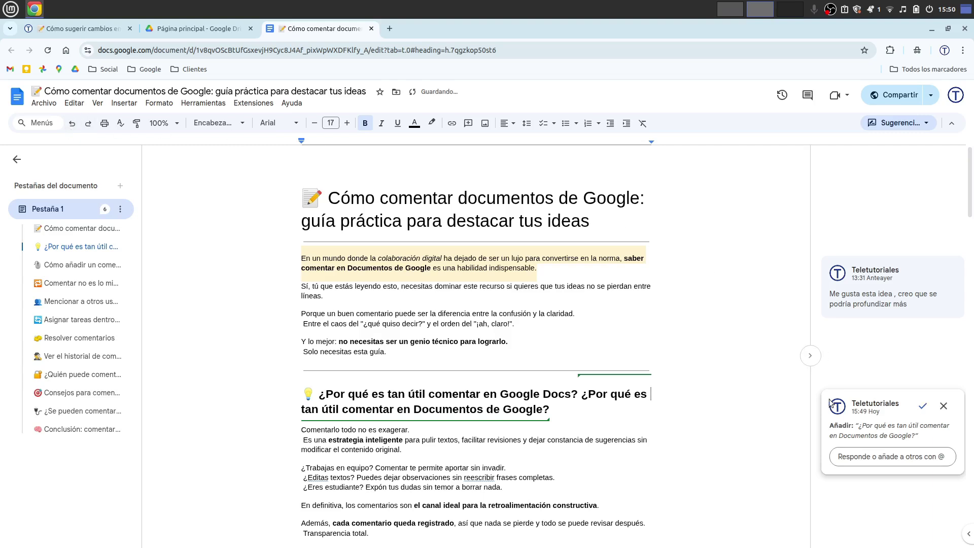
left_click(922, 406)
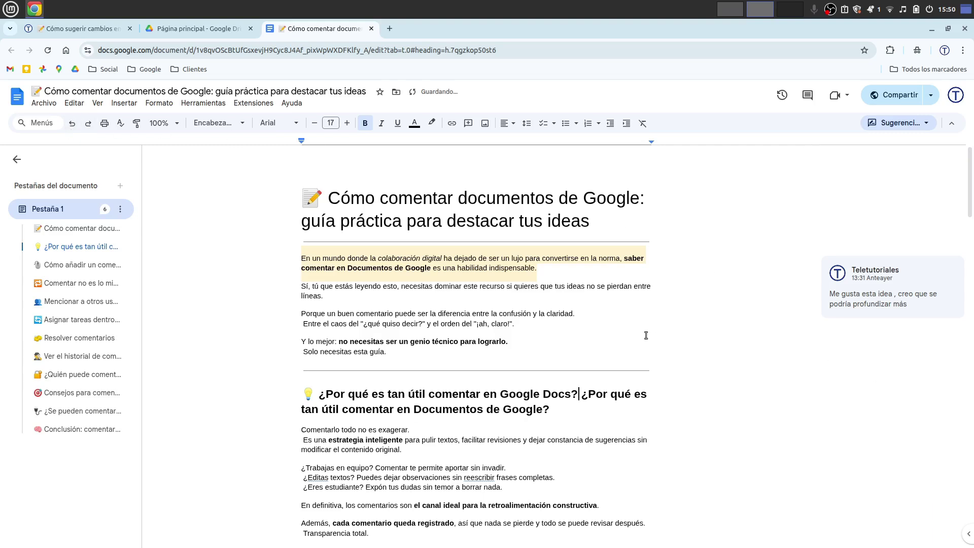
Suggest a new paragraph reading "dfgdfgdfgdfgdfg dgf dfgdfg dgd gdfg" below the line "Transparencia total.".
scroll(646, 335, "down", 2)
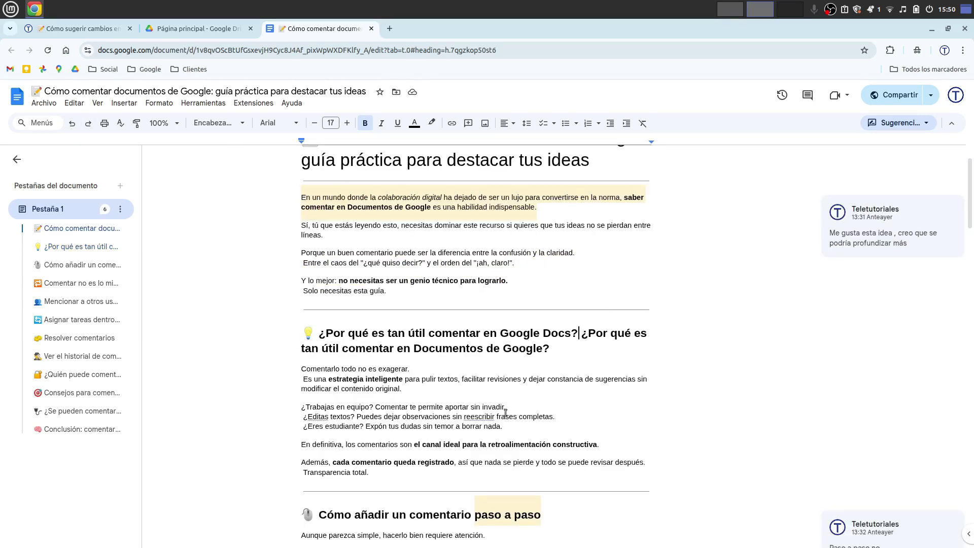
left_click(406, 473)
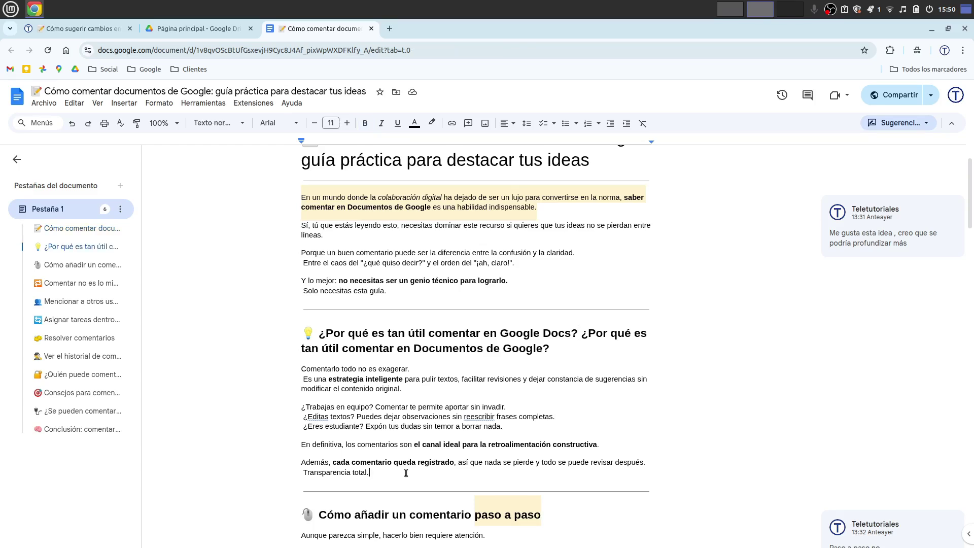
key("Return")
type("dfg")
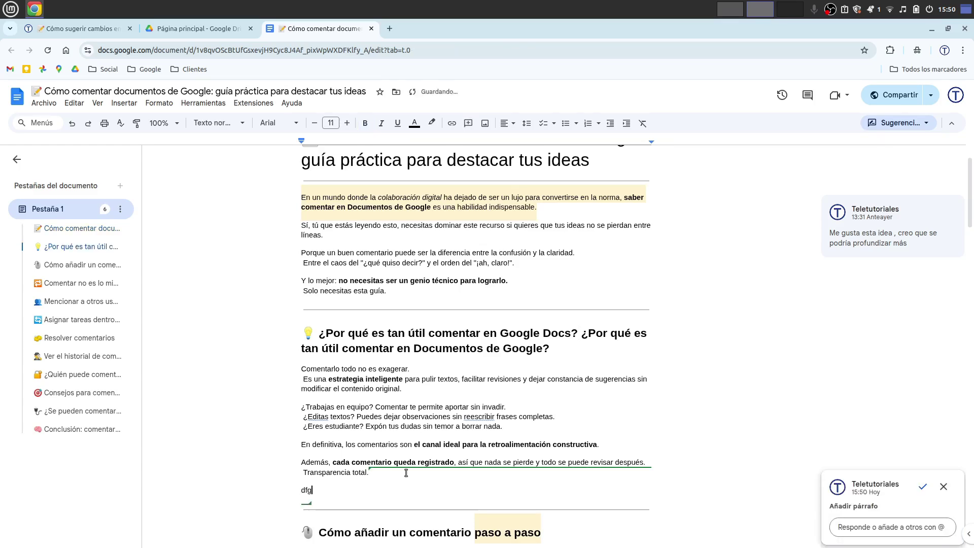
type("dfgdfgdfgdfg dgf df")
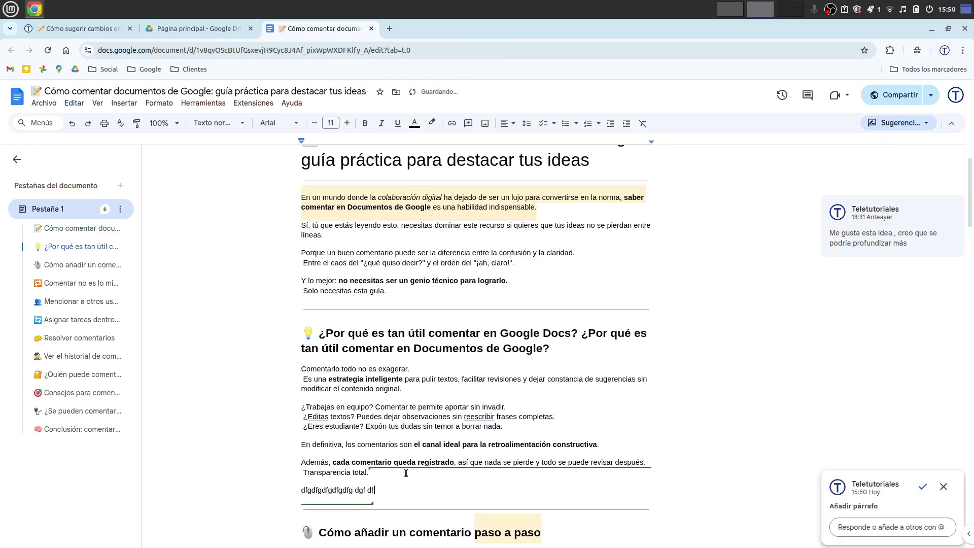
type("gdfg dgd gdfg")
left_click(660, 429)
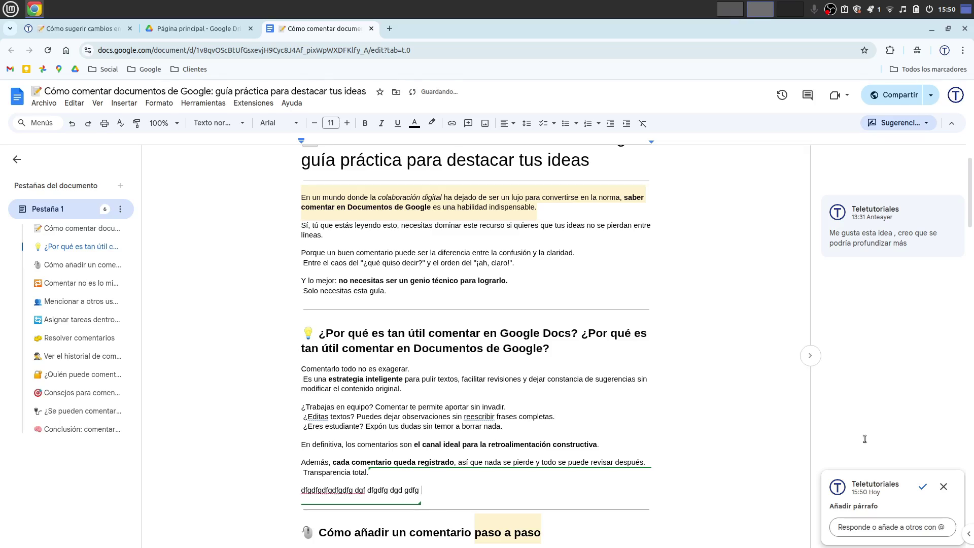
Try accepting the suggested filler paragraph below "Transparencia total." and undo the acceptance.
scroll(729, 422, "down", 3)
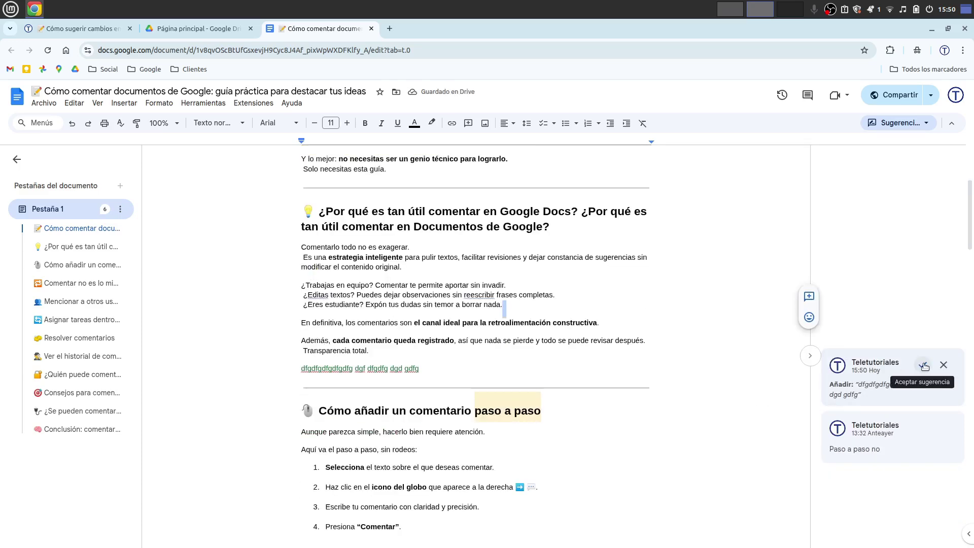
left_click(923, 364)
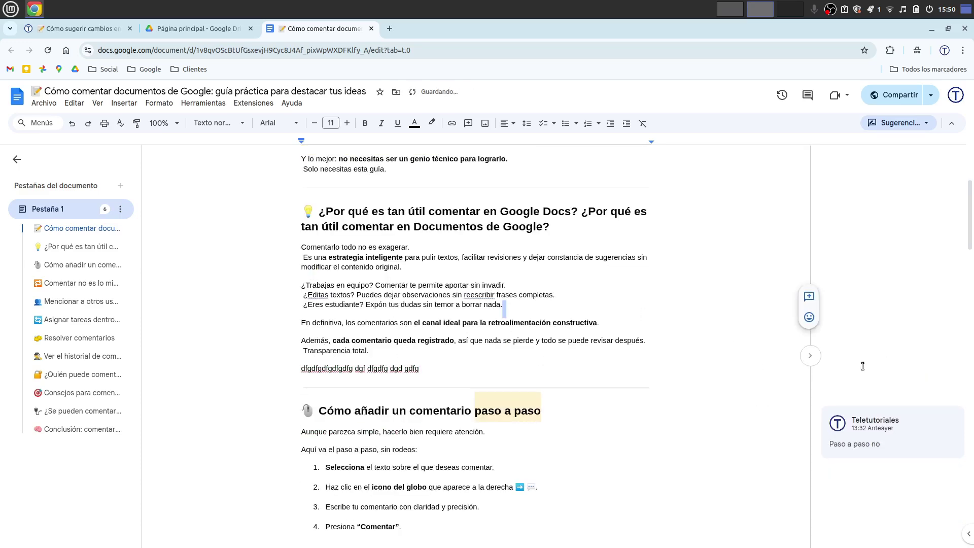
scroll(602, 292, "down", 1)
key("ctrl+z")
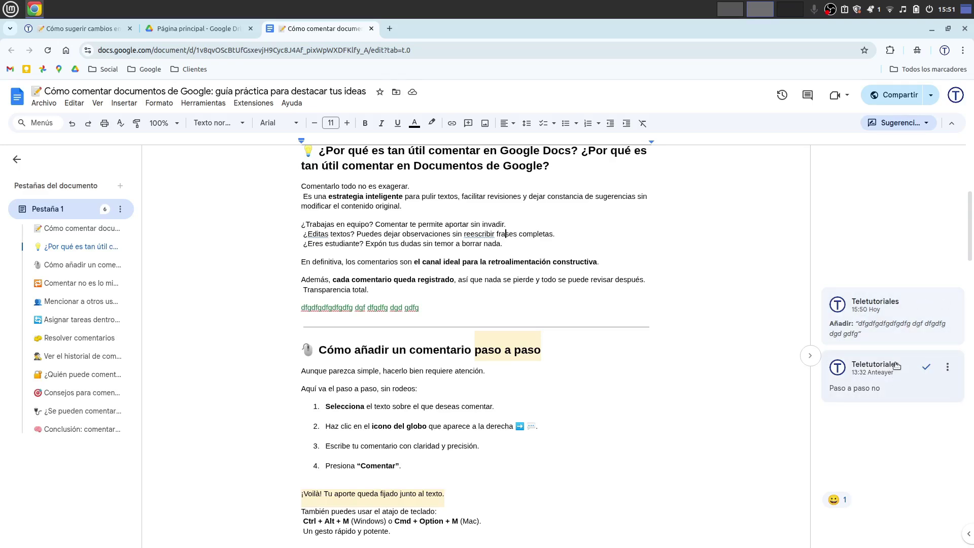
Mark the comment "Paso a paso no" on the heading "Cómo añadir un comentario paso a paso" as resolved.
left_click(866, 368)
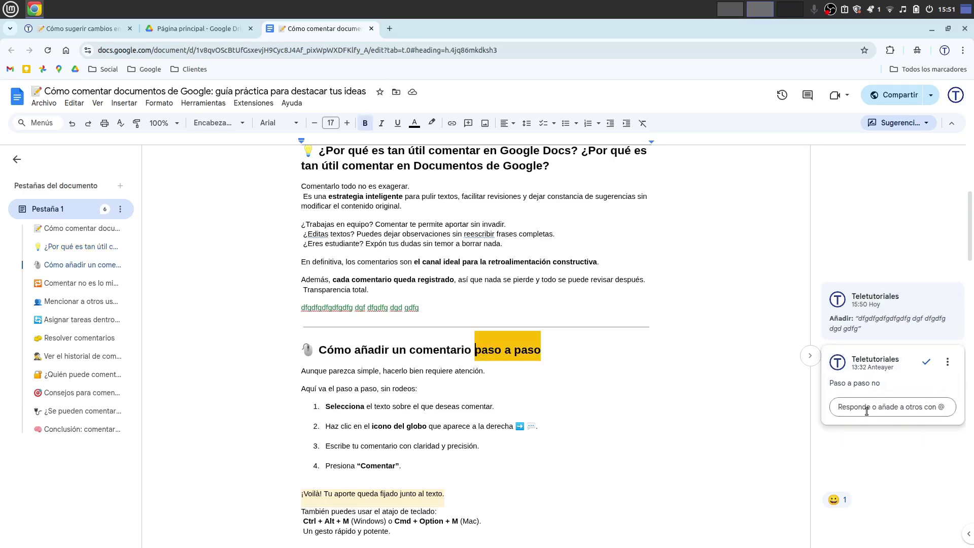
left_click(926, 362)
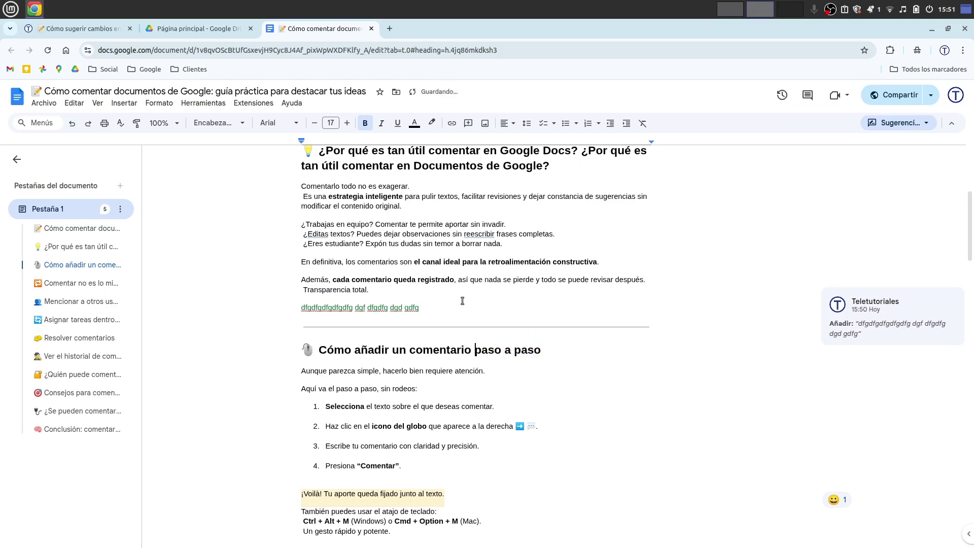
Post a two-line reply, "gdfgdfg" and "d", to the suggestion that adds the filler paragraph.
mouse_move(875, 313)
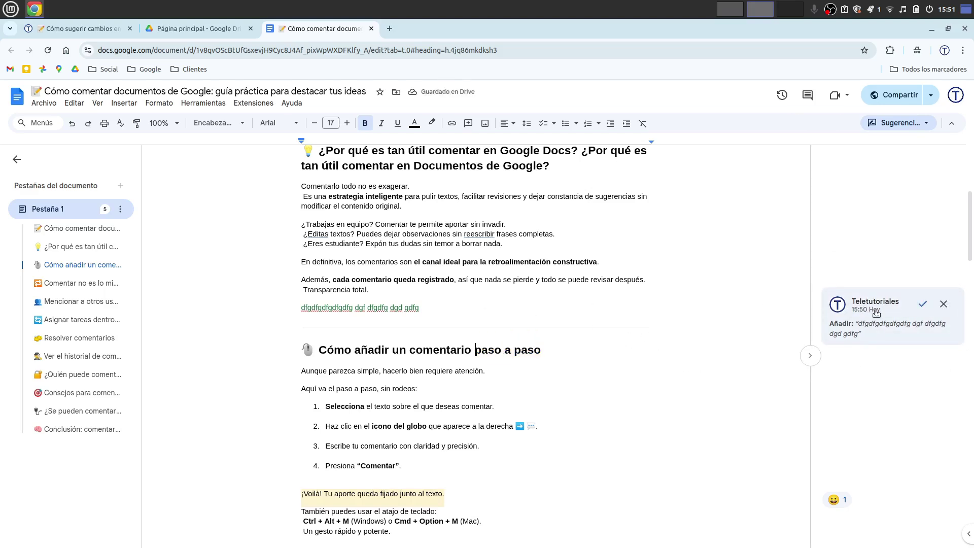
left_click(876, 313)
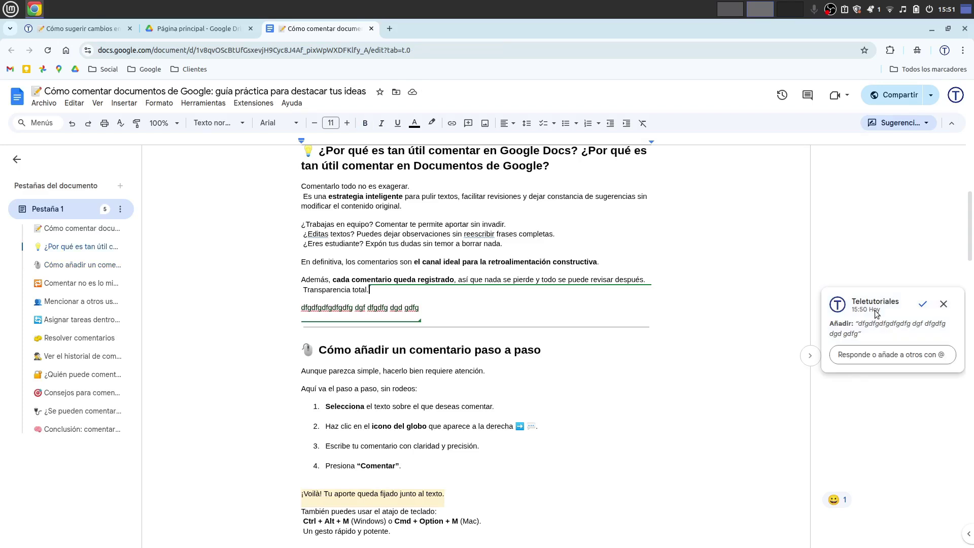
left_click(868, 352)
type("gdfgdfg")
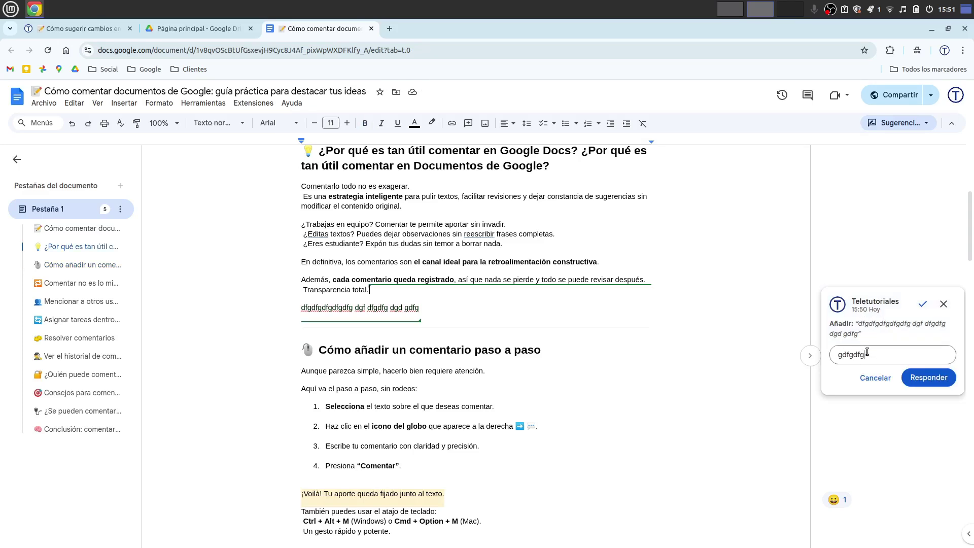
key("Return")
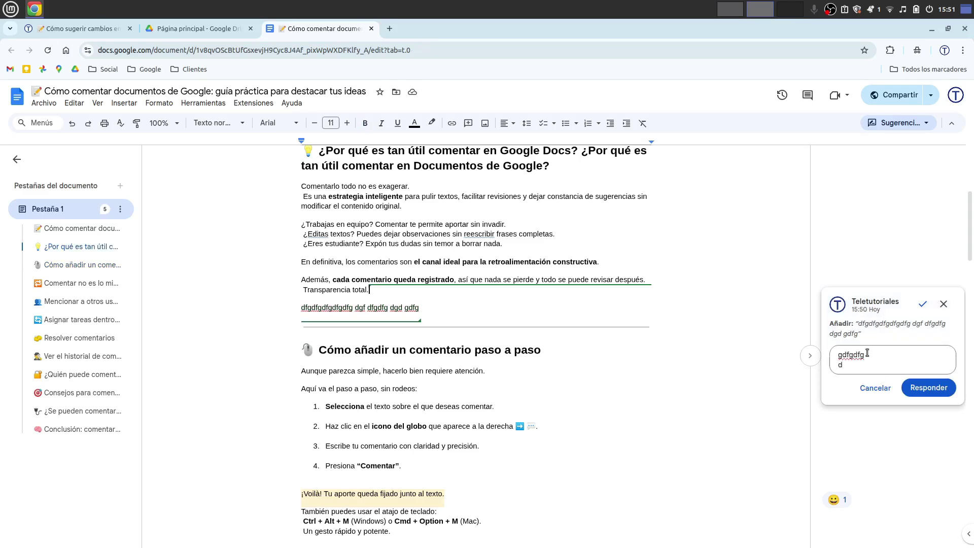
type("d")
left_click(939, 387)
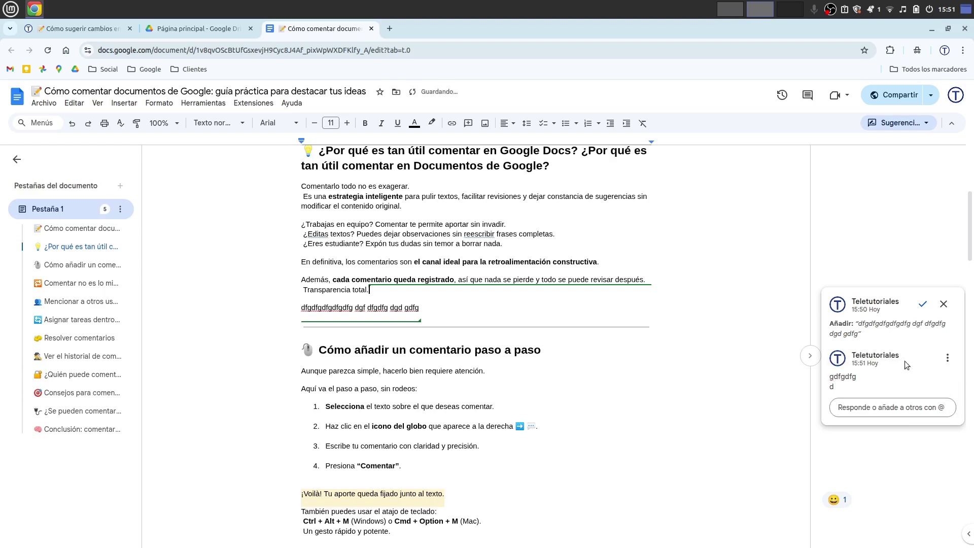
Post two more replies, "dfgdfg" and "dgdfg", in the thread of the suggestion that adds the filler paragraph.
left_click(893, 409)
type("dfgdfg")
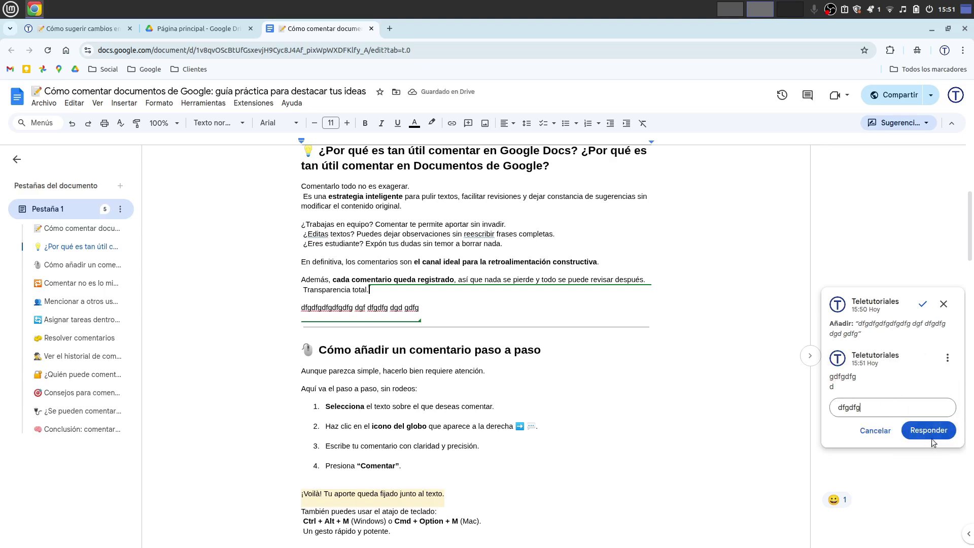
left_click(929, 430)
type("dgdfg")
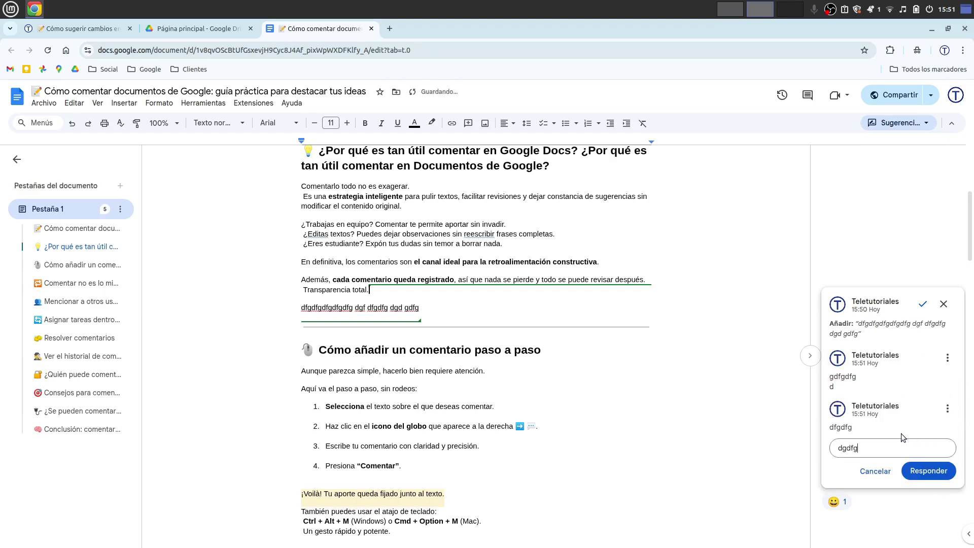
left_click(928, 471)
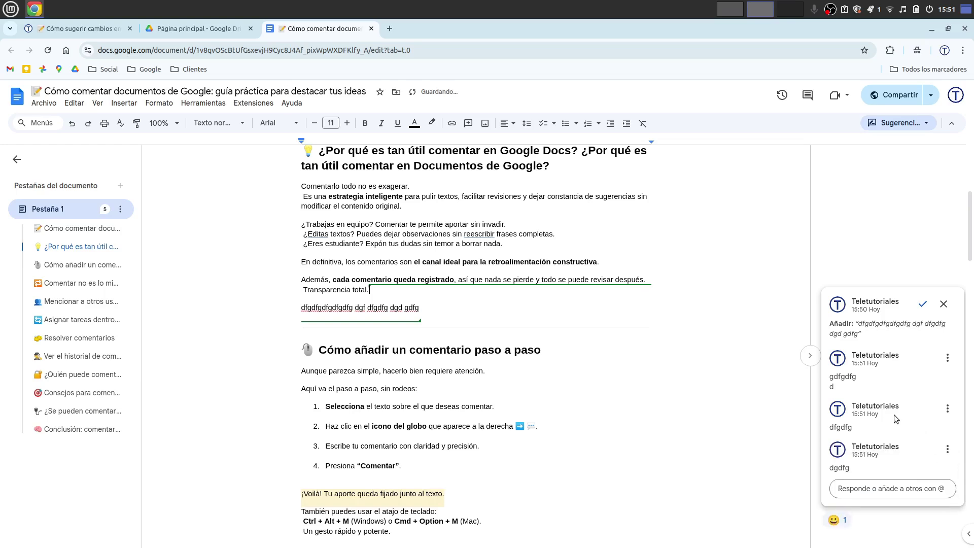
Accept the suggestion that adds the filler paragraph below "Transparencia total.".
left_click(696, 370)
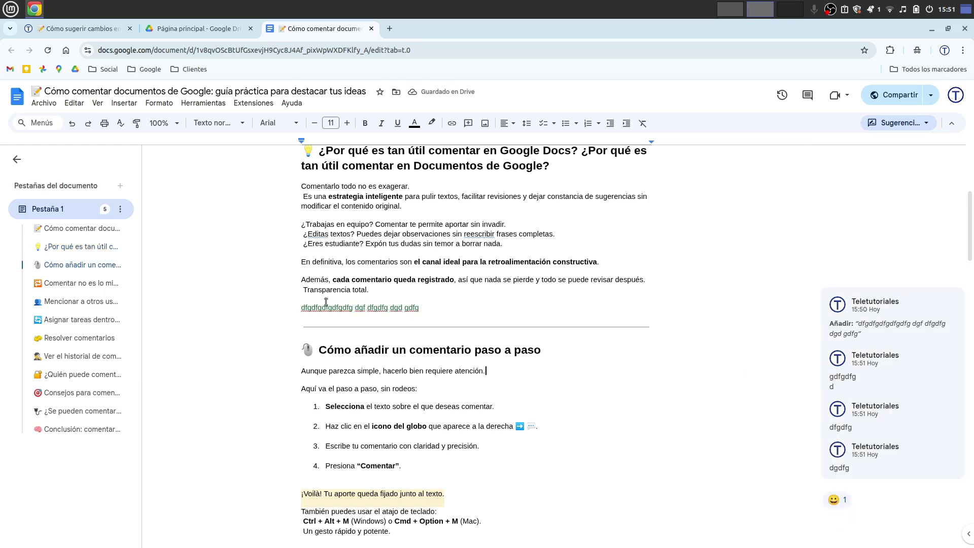
left_click(438, 304)
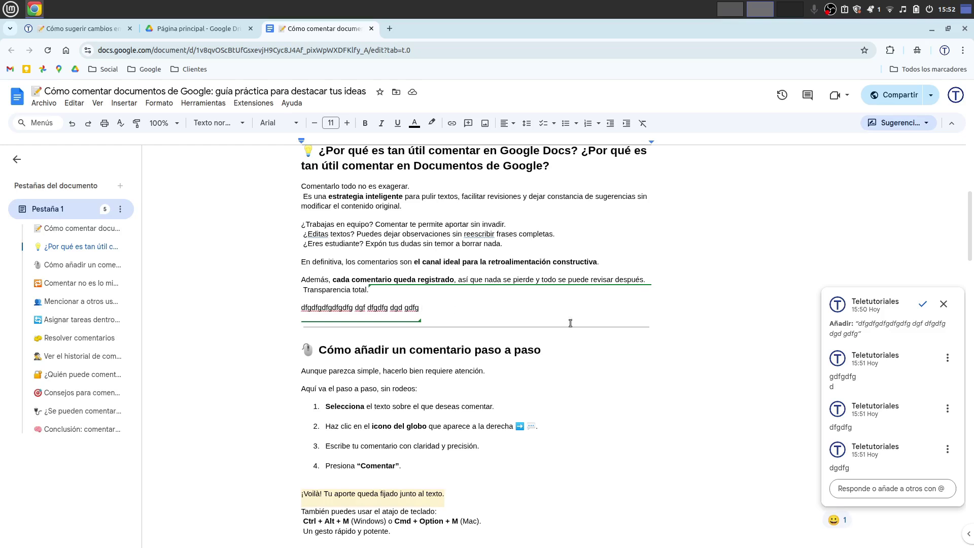
left_click(922, 303)
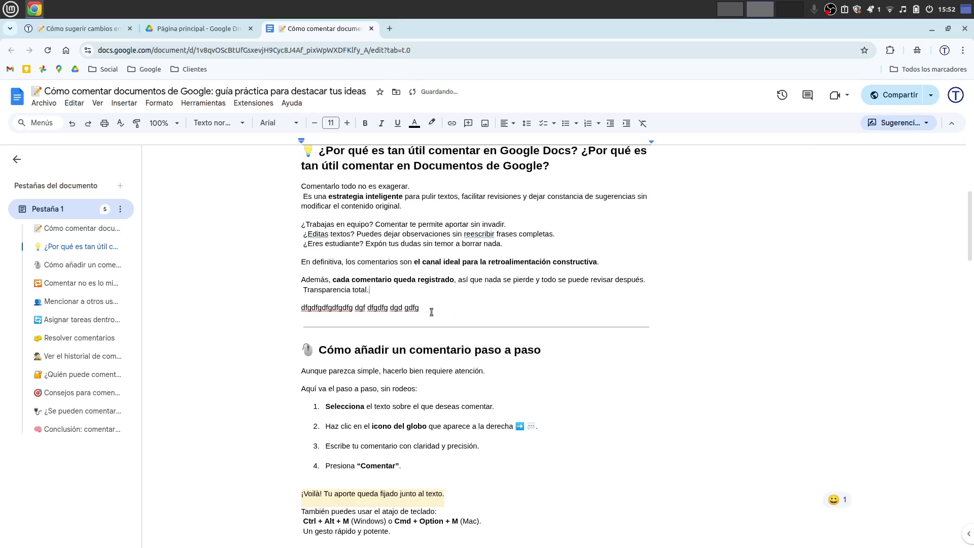
Suggest replacing the whole filler paragraph below "Transparencia total." with "sfssf".
scroll(485, 310, "up", 2)
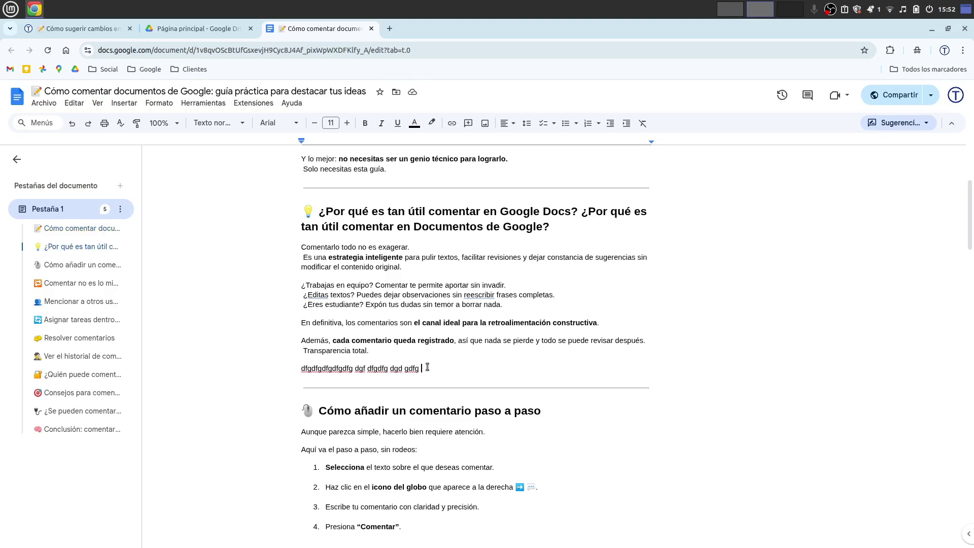
left_click_drag(431, 366, 301, 369)
type("sfssfff")
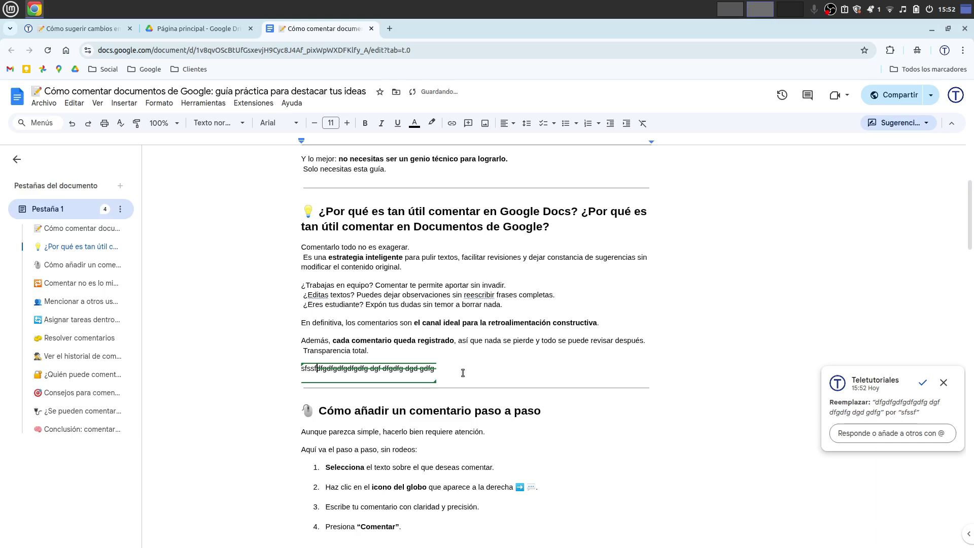